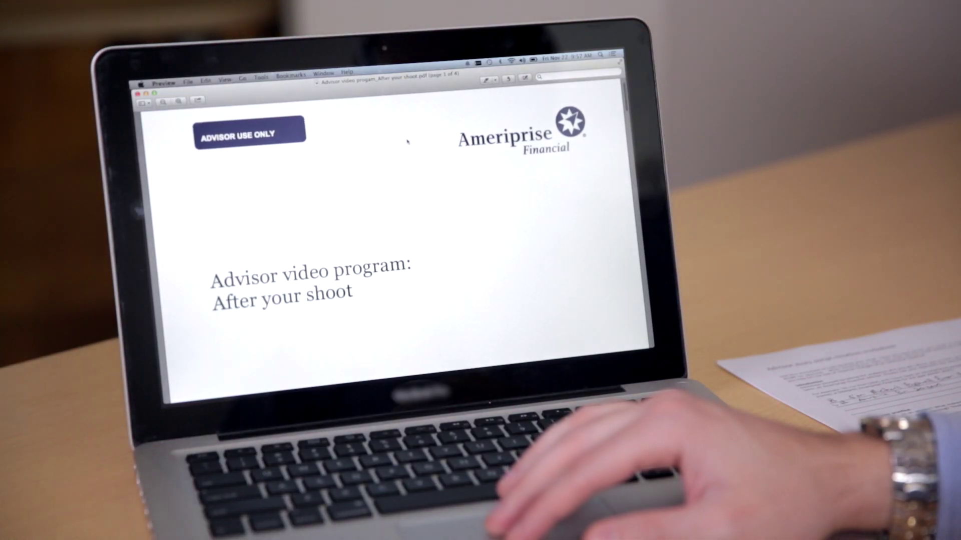
scroll(407, 139, down, 1)
scroll(407, 140, down, 2)
scroll(407, 140, down, 3)
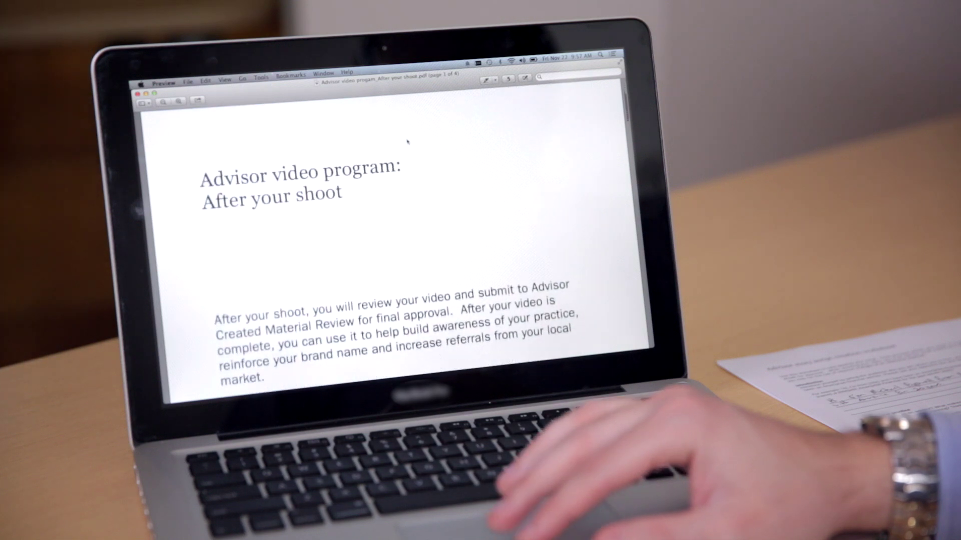
scroll(492, 129, down, 3)
scroll(491, 129, down, 3)
scroll(492, 129, down, 3)
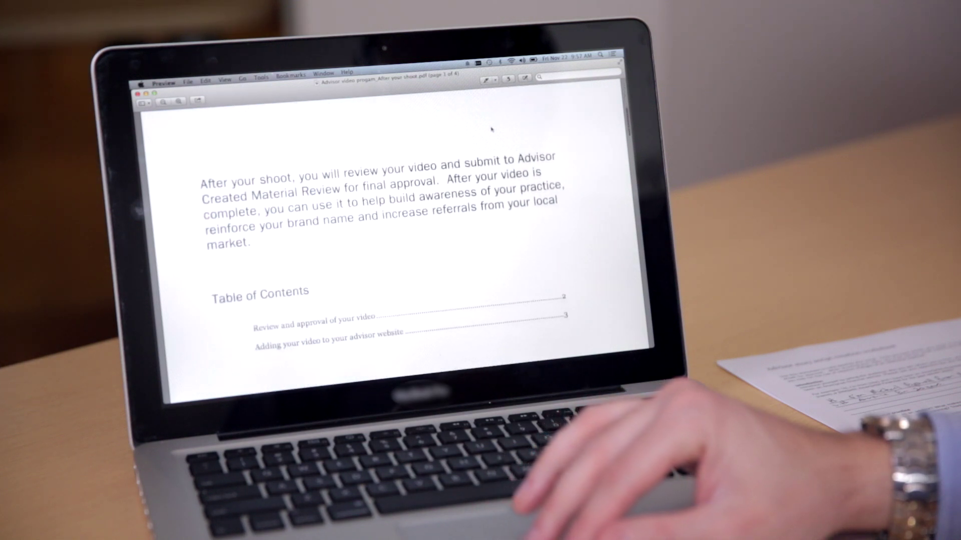
scroll(492, 129, down, 2)
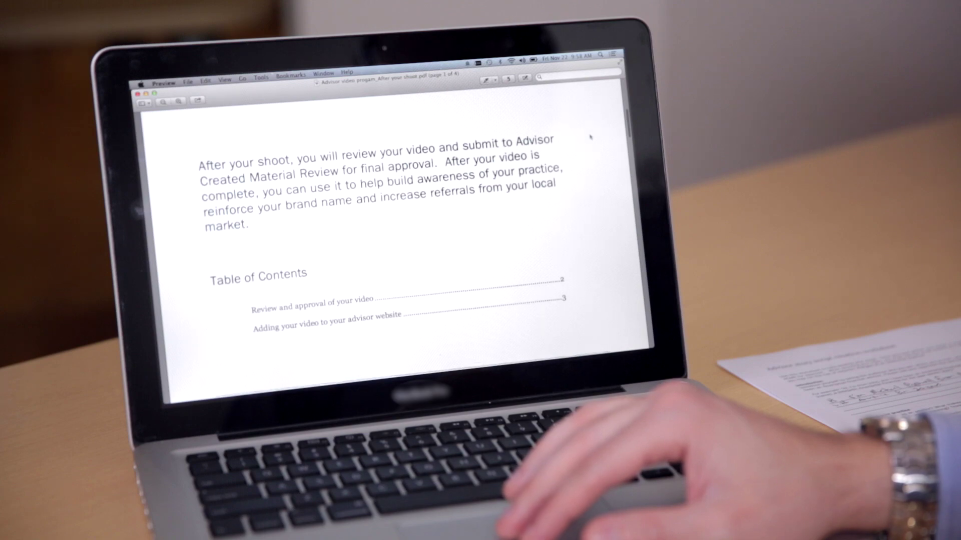
scroll(590, 137, down, 1)
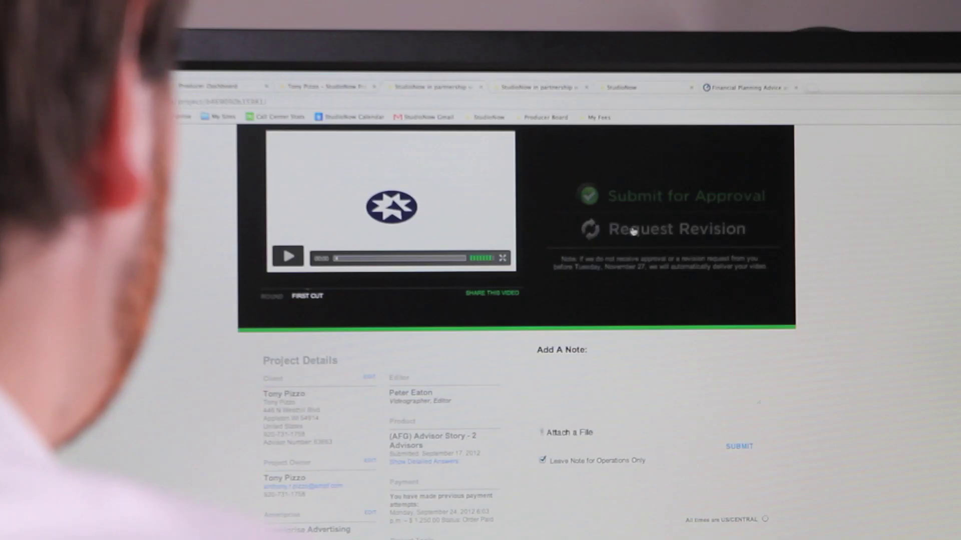
Start a revision request on the first cut with a note for legal file # 727451.
click(642, 231)
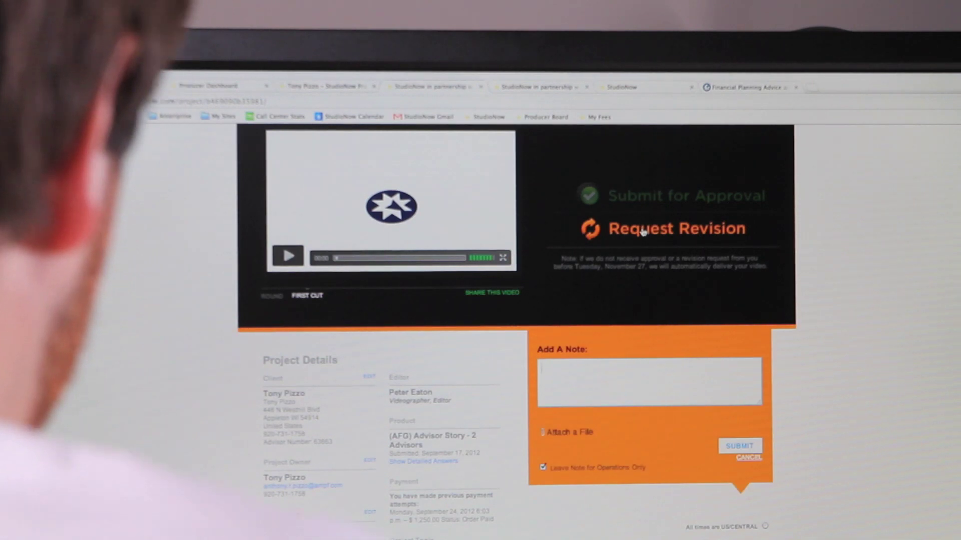
text(looks gre)
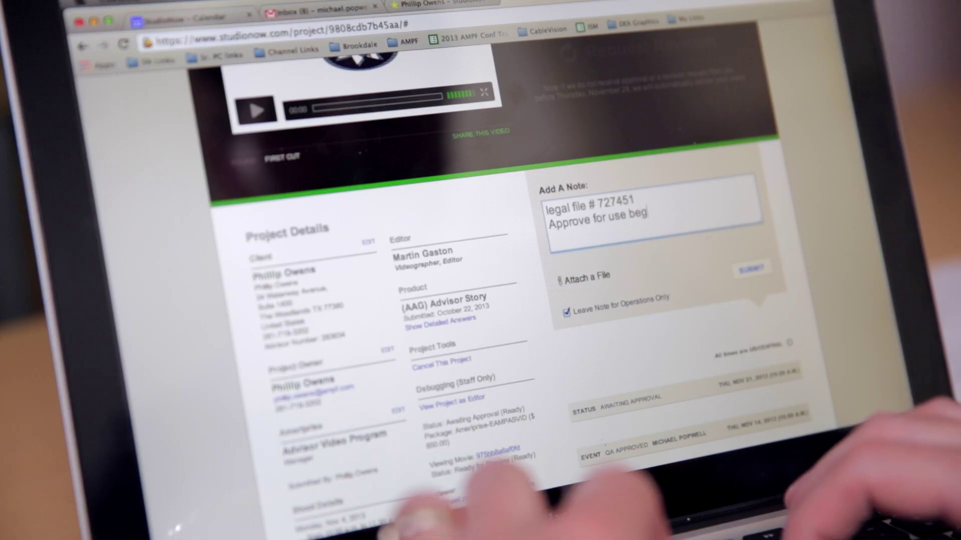
text(in)
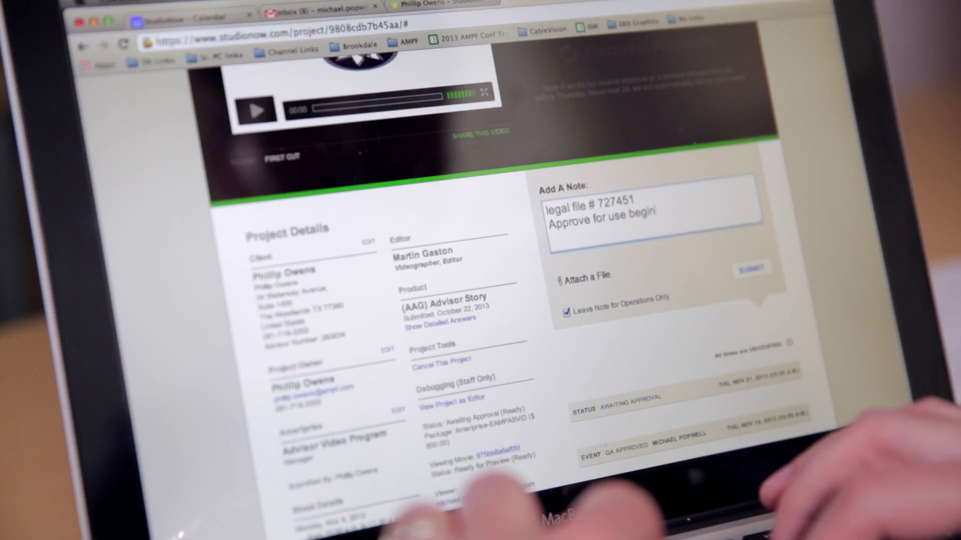
text(ning upo)
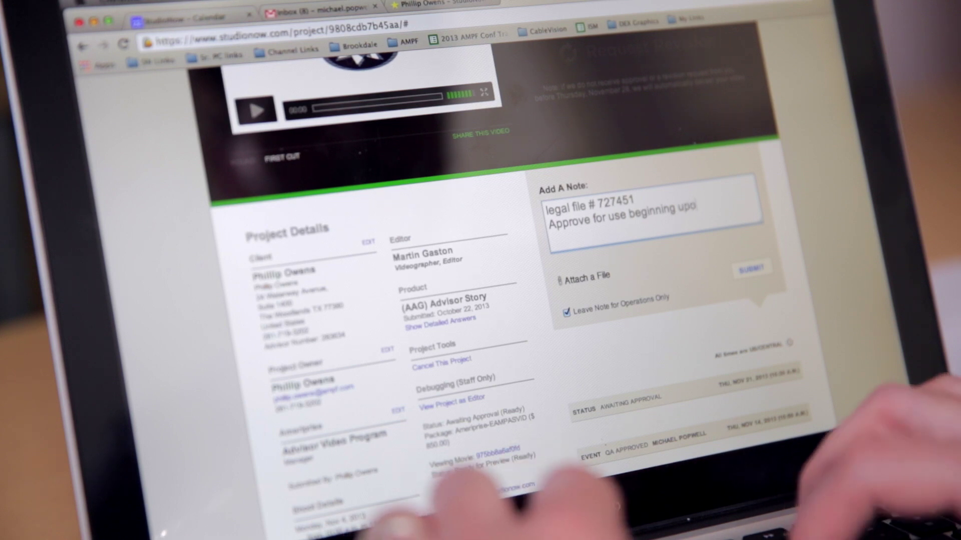
text(n receipt)
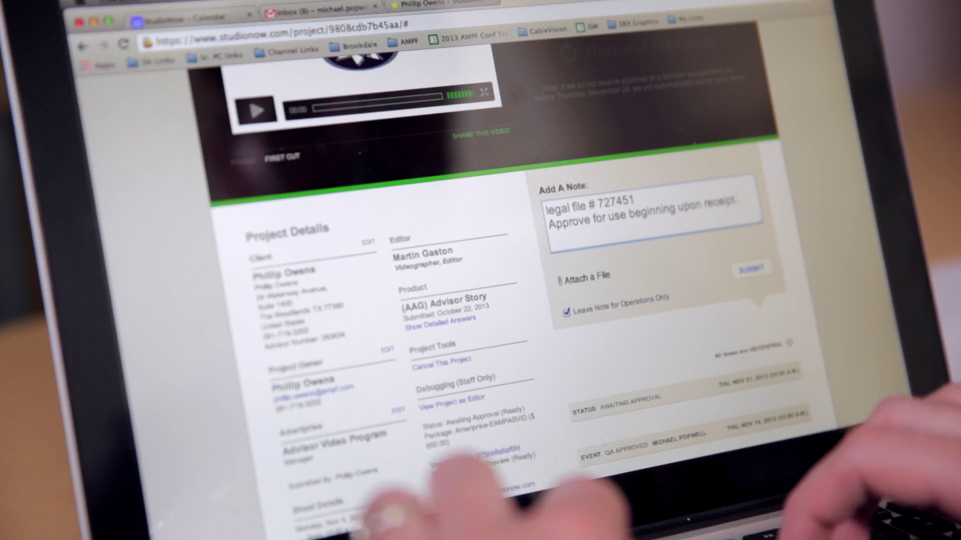
text( of this email)
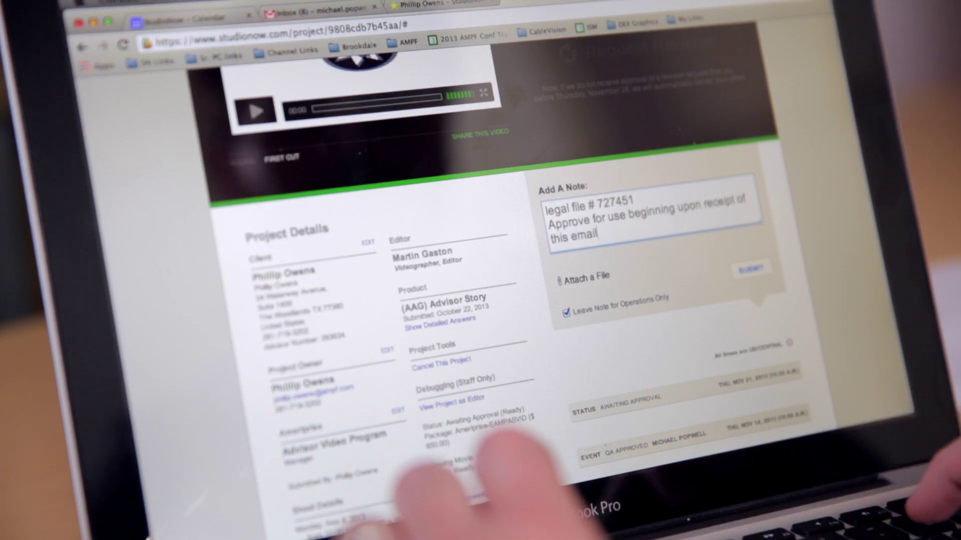
Finish the 'approved for use upon receipt of this email' line and begin another 'Approved' line.
key(Return)
text(Approve)
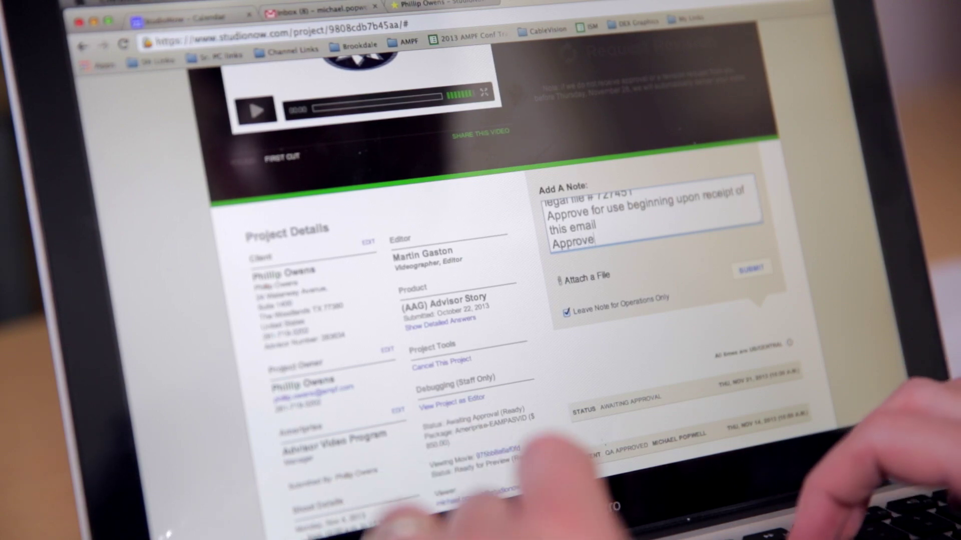